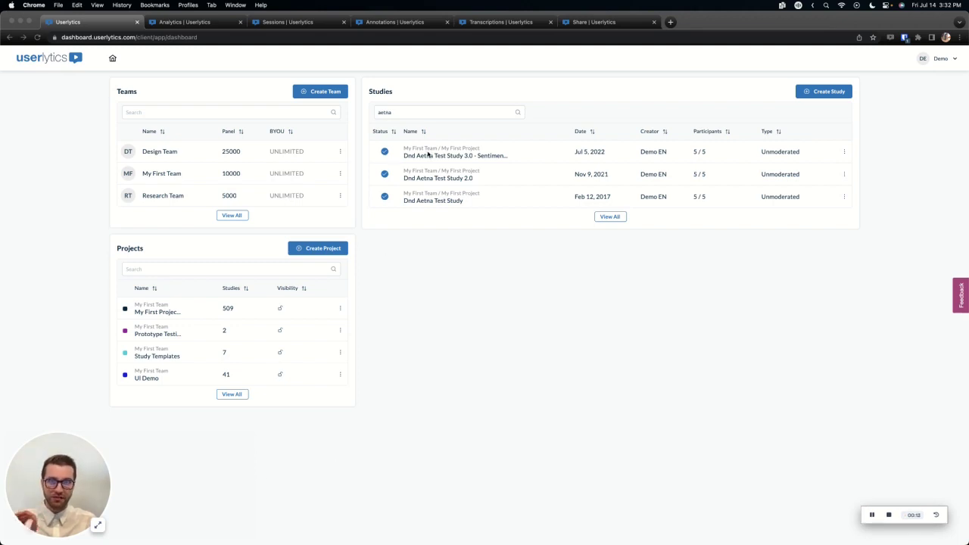
Open DND Aetna Test Study 3.0 - Sentiment from the Studies list and view its Metrics page.
click(390, 112)
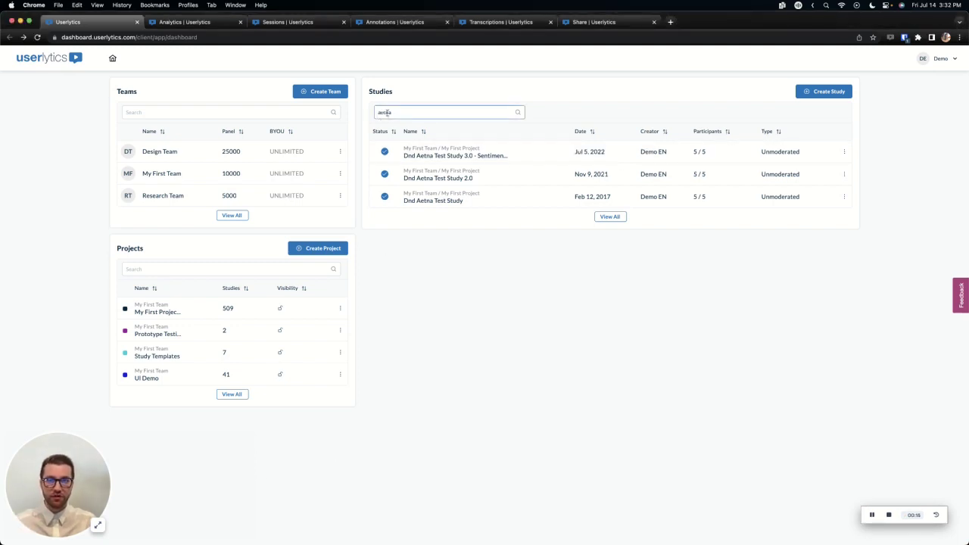
click(443, 155)
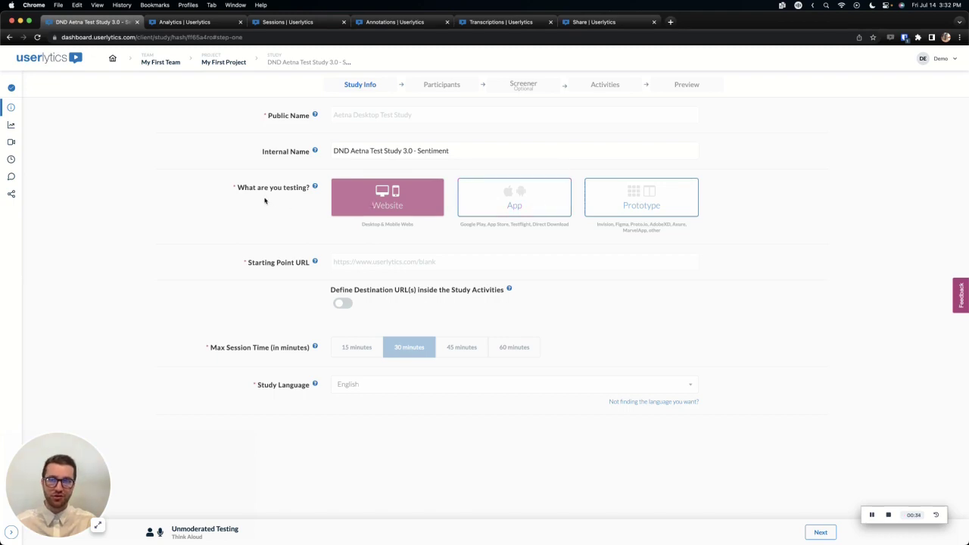
click(10, 533)
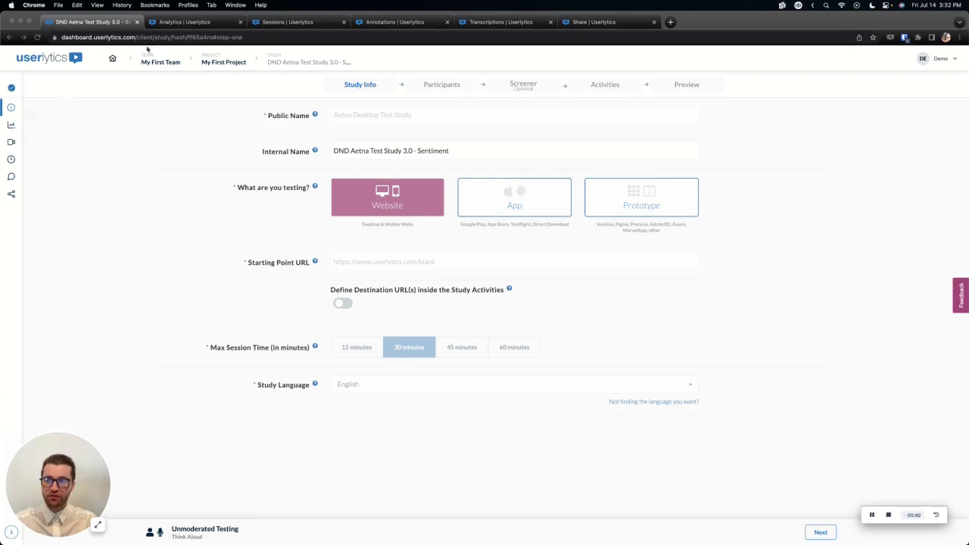
click(185, 22)
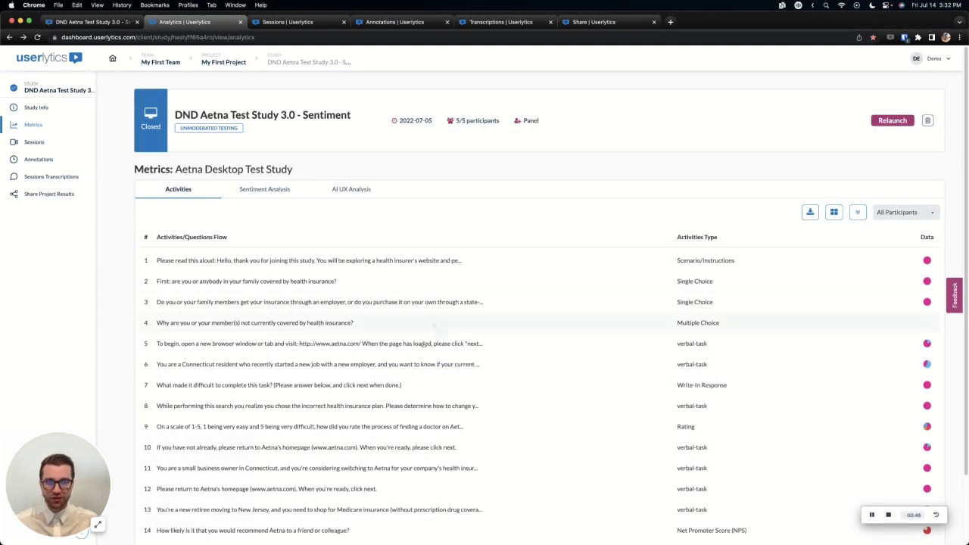
Expand activity 6 to show its 2/5 success chart, and preview the question 3 and 4 charts.
click(356, 366)
scroll(401, 358, down, 2)
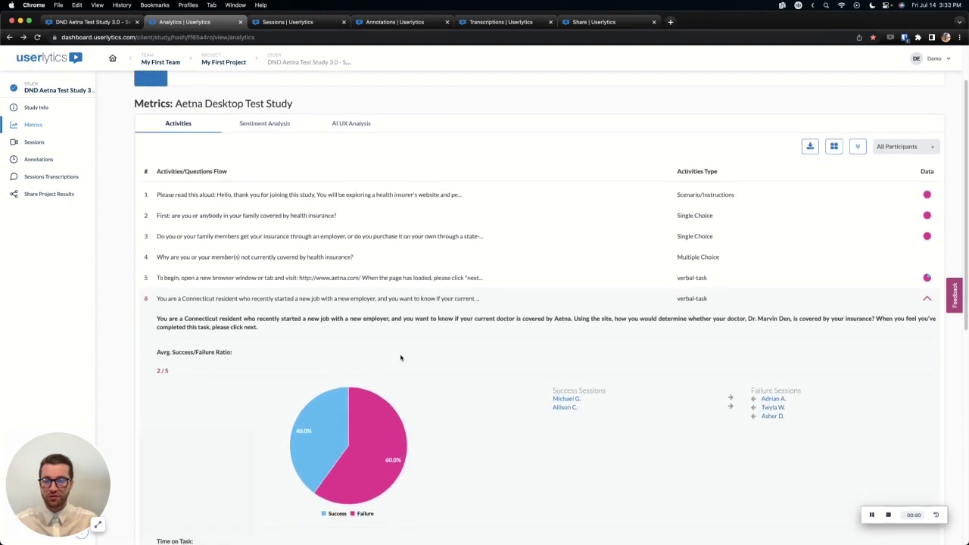
scroll(401, 358, down, 3)
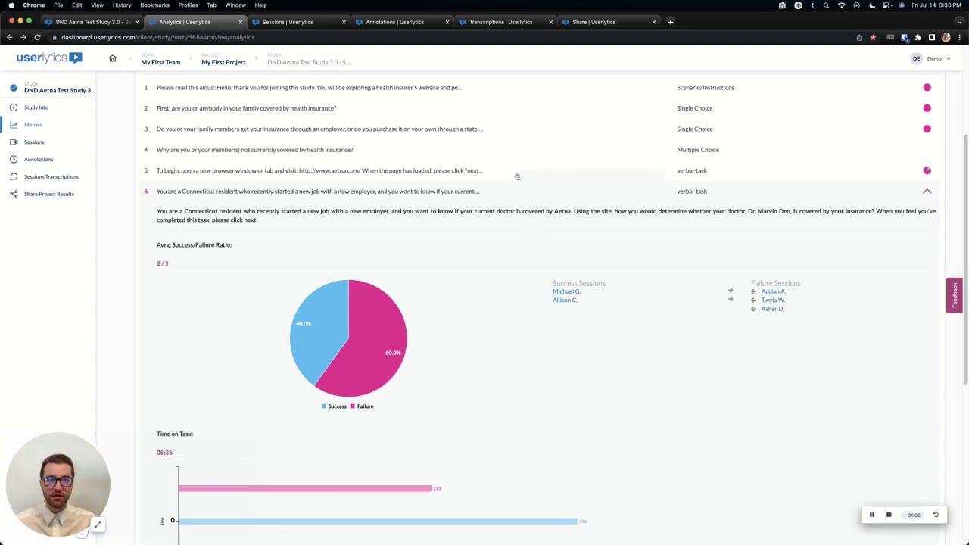
click(469, 150)
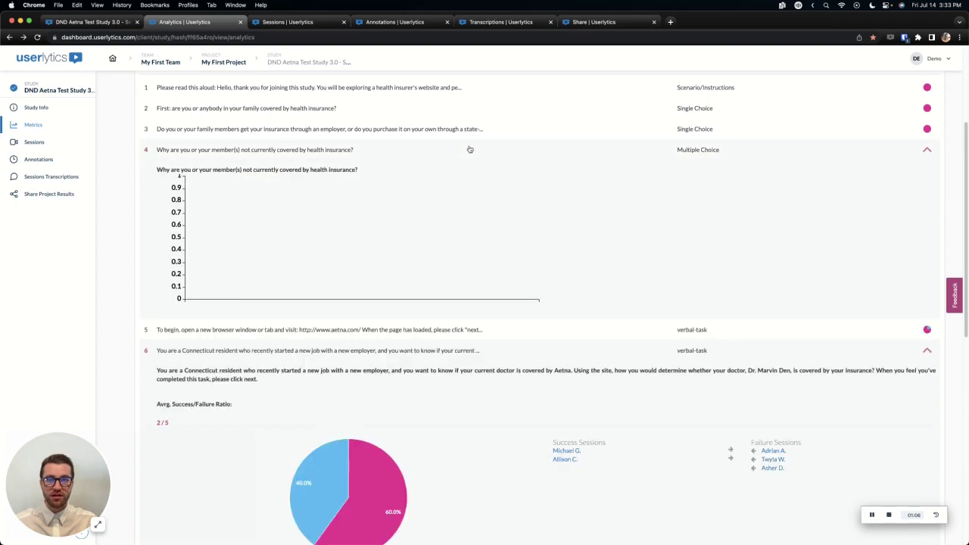
click(465, 133)
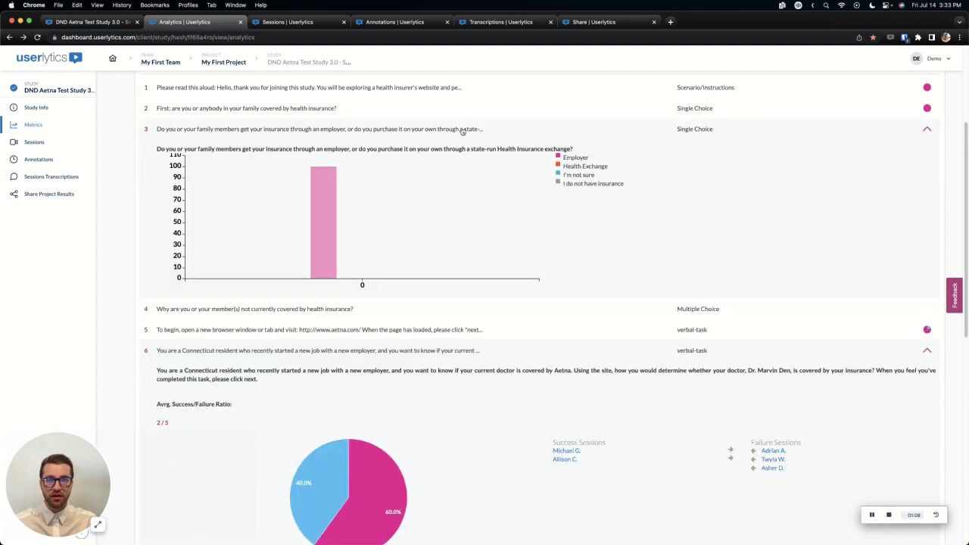
click(462, 132)
scroll(462, 131, up, 2)
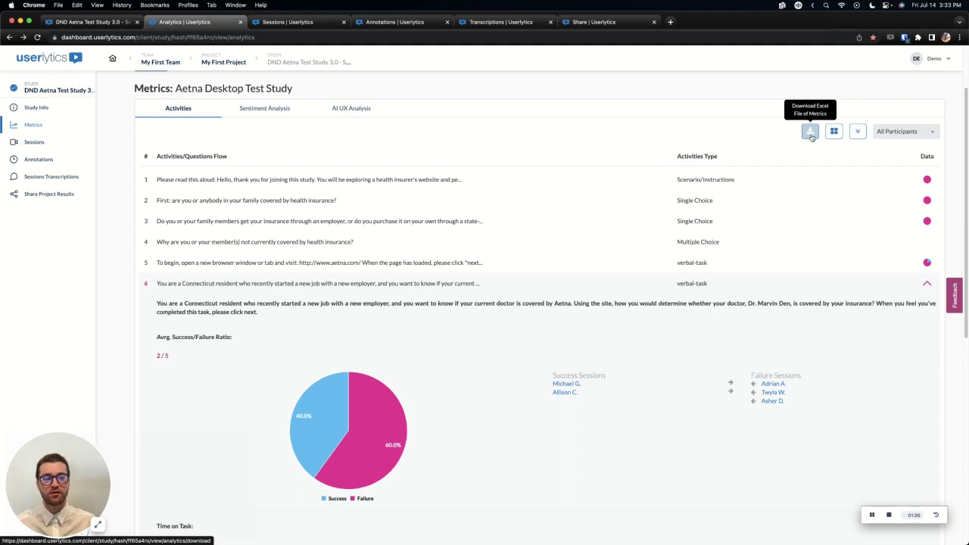
Check the participant filter, leaving it on All Participants.
click(909, 132)
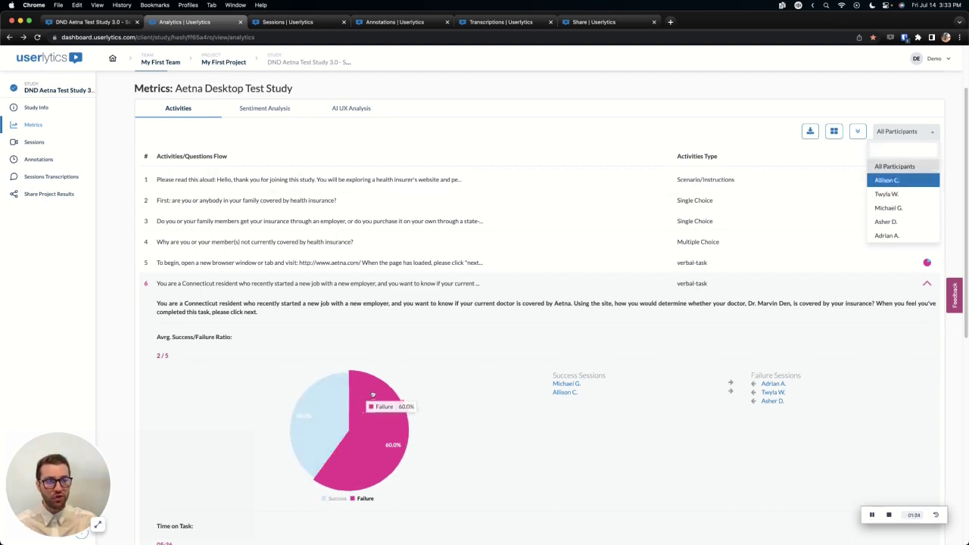
click(911, 131)
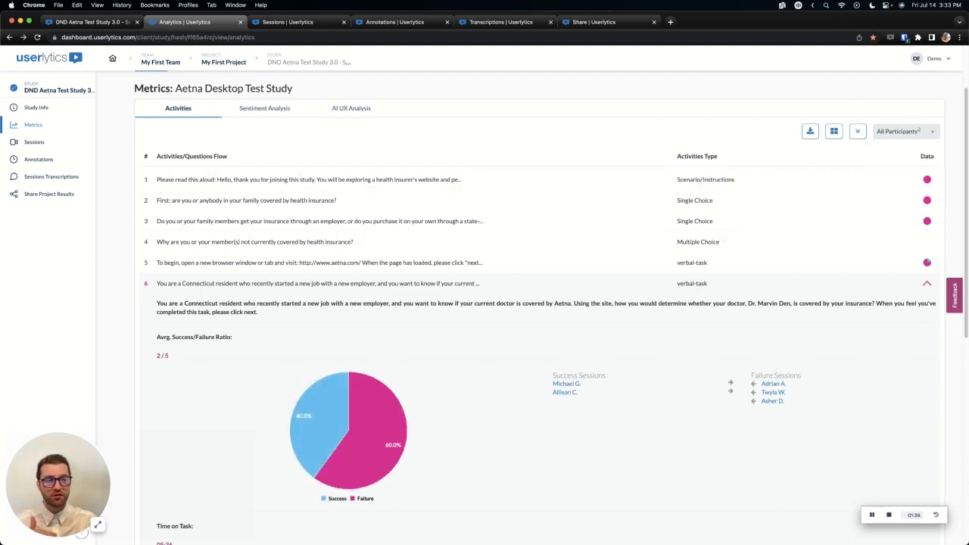
scroll(454, 139, up, 2)
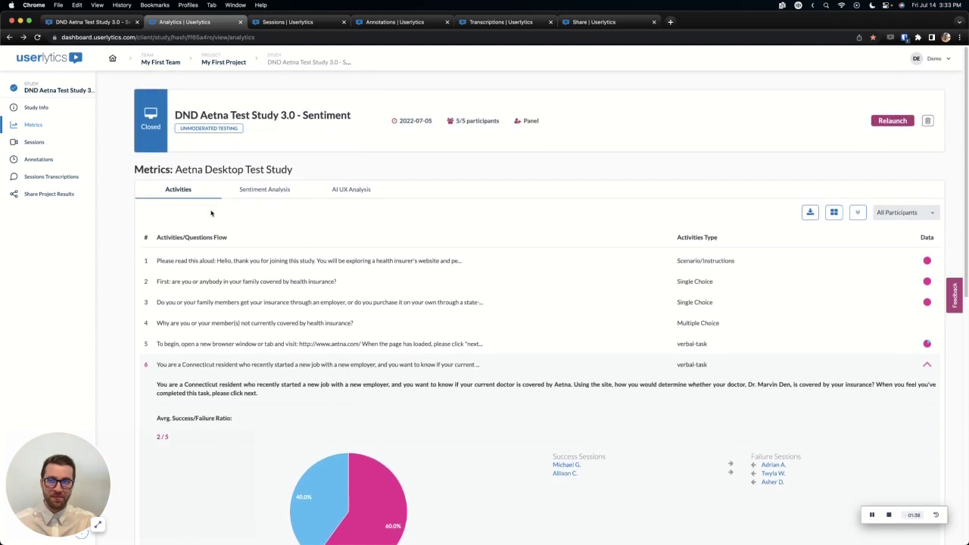
Show the Sentiment Analysis chart for all participants: 9.6% positive, 22.0% negative, 68.4% neutral.
click(265, 189)
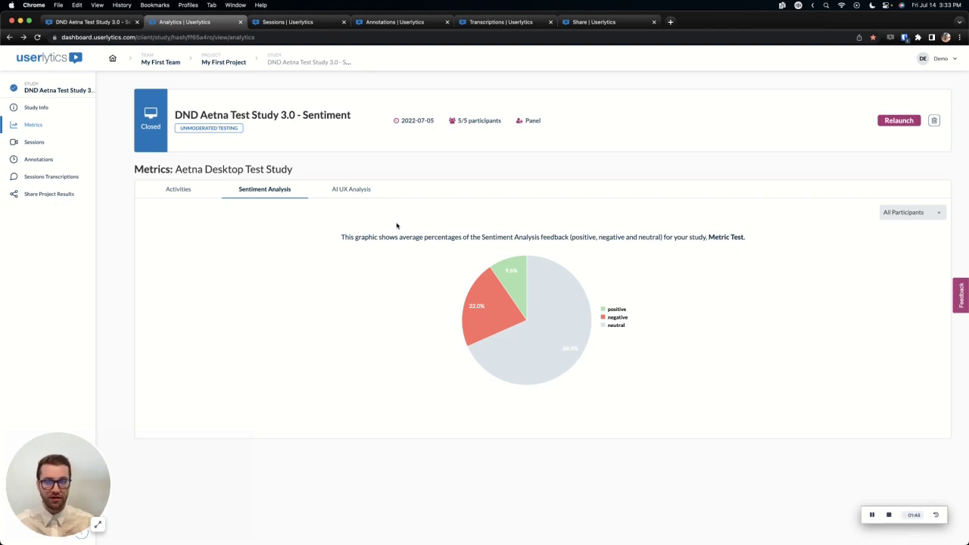
mouse_move(514, 282)
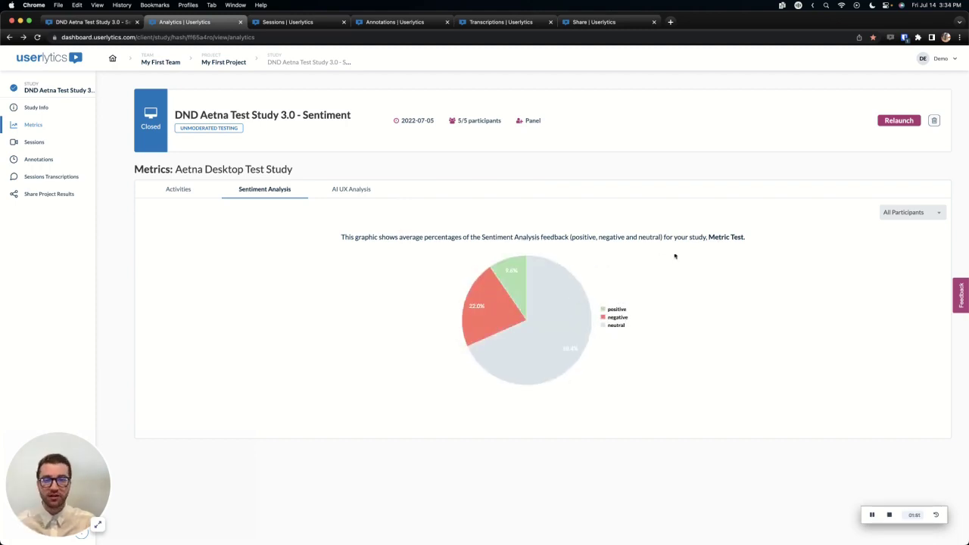
click(893, 218)
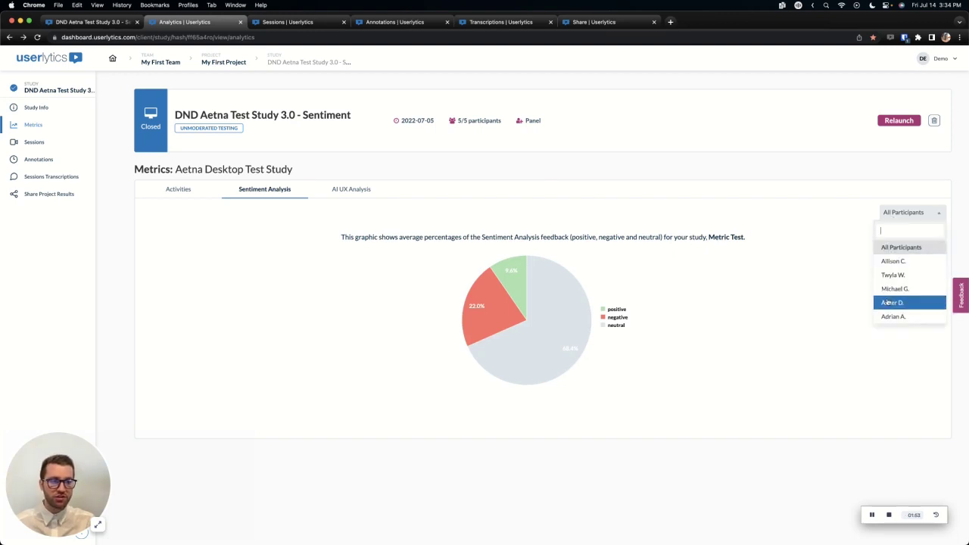
click(800, 258)
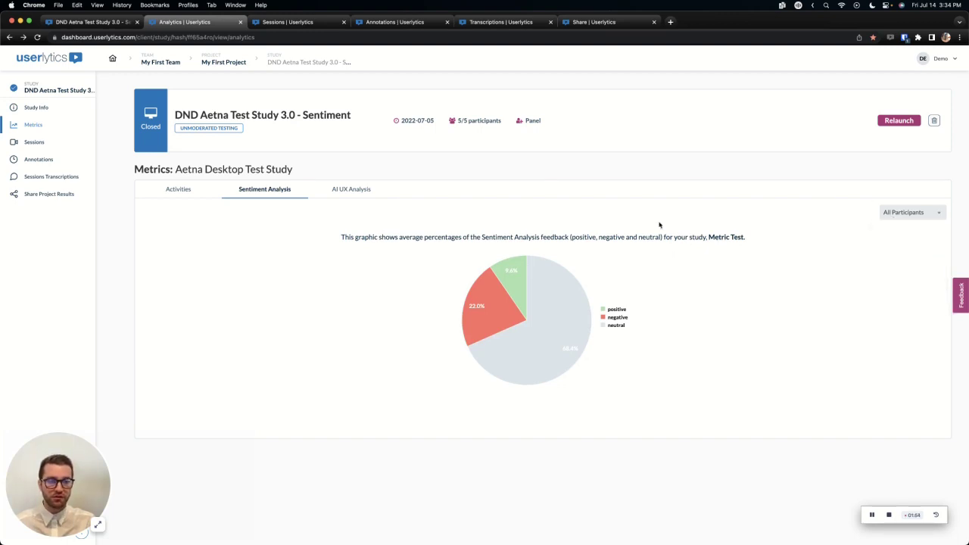
Review the AI UX Analysis insights, then go to the Sessions list of five participant videos.
click(343, 193)
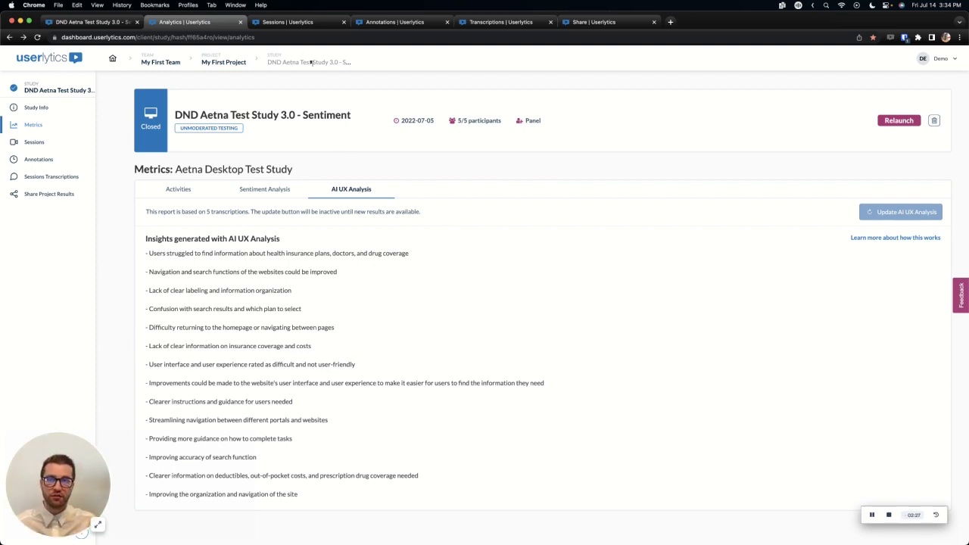
click(25, 142)
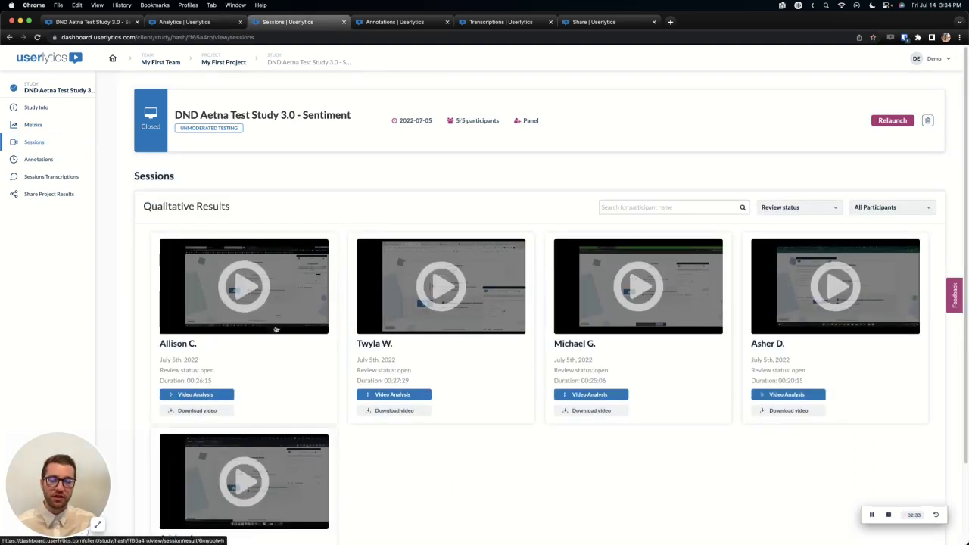
Open the fourth participant's Video Analysis, showing the 20:16 session video and activity timeline.
scroll(301, 362, down, 1)
scroll(301, 362, down, 1)
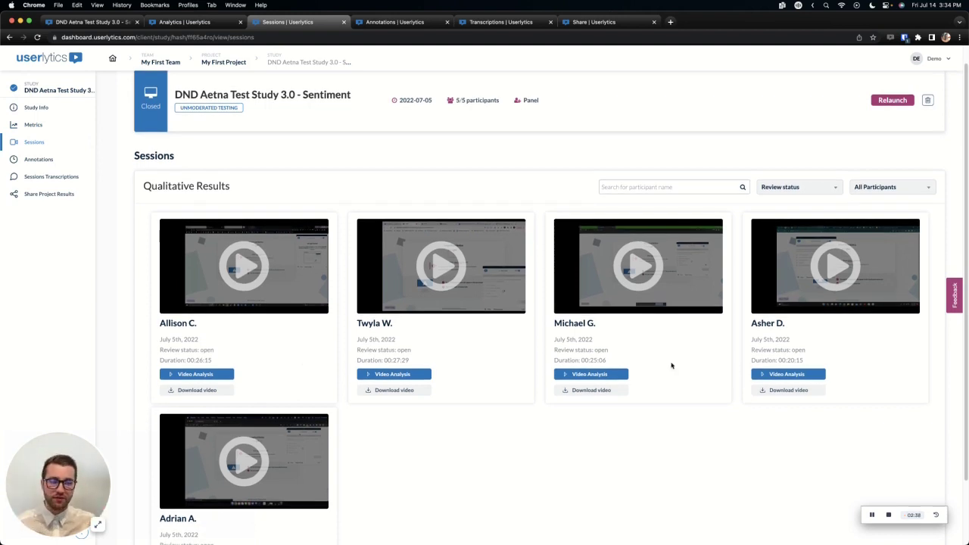
click(781, 376)
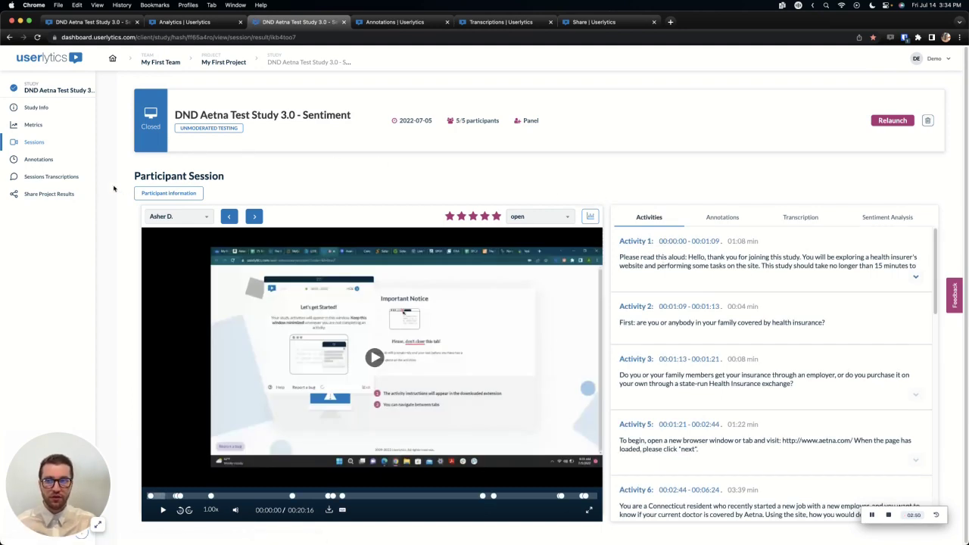
click(148, 194)
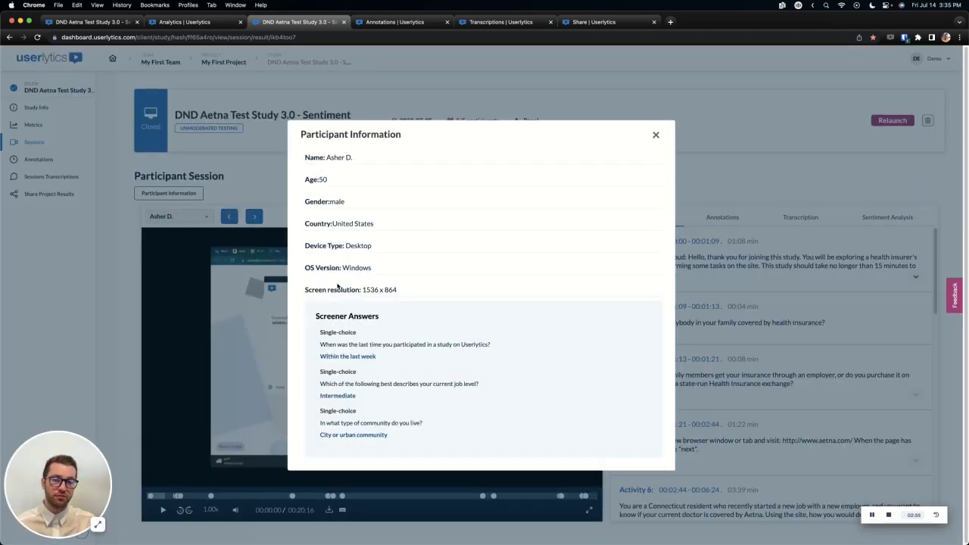
drag(314, 316, 389, 320)
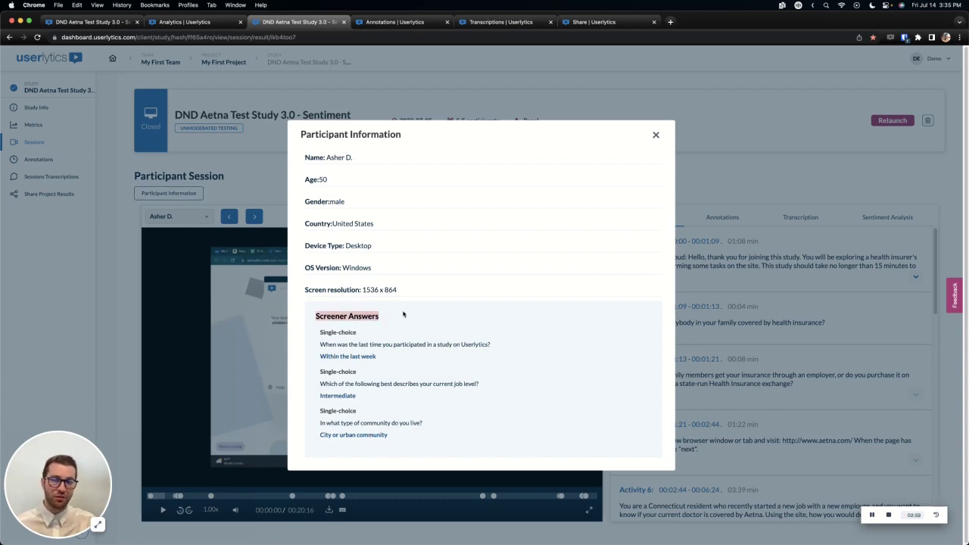
click(656, 135)
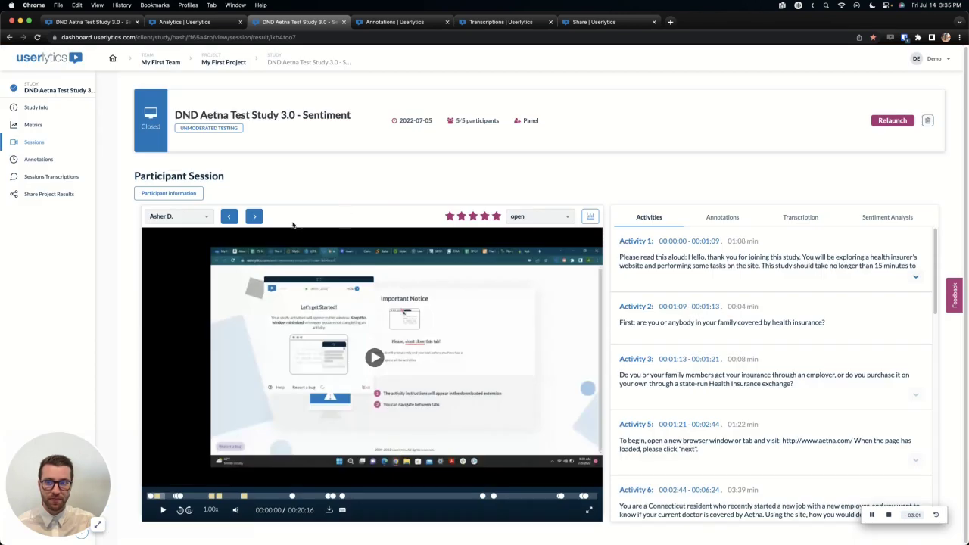
click(197, 218)
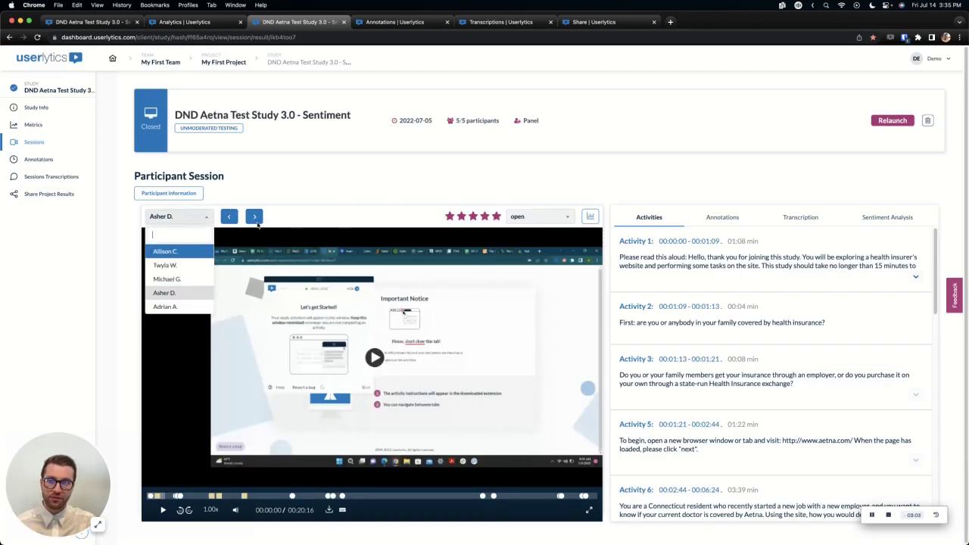
click(353, 188)
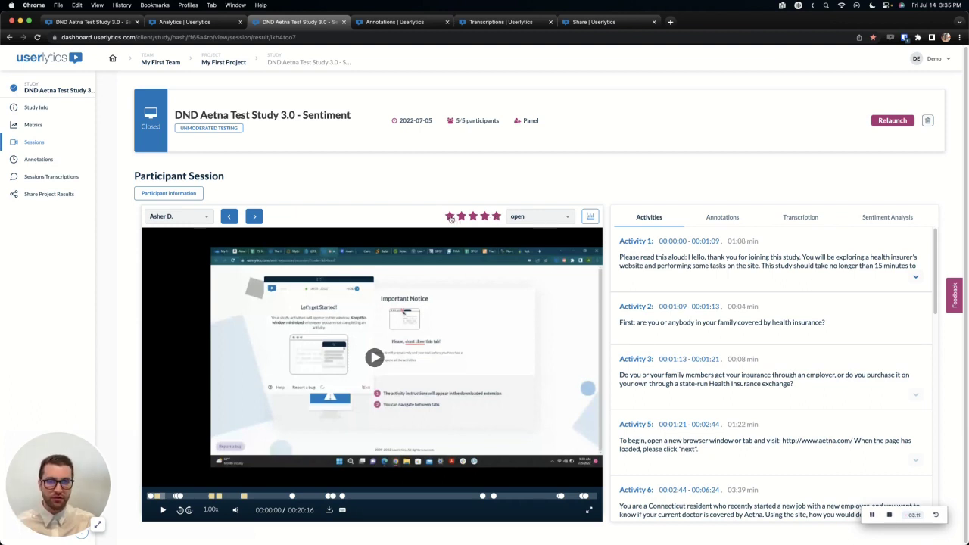
Cancel a one-star session rating and show the Annotations panel with 'Test annotation' and 'Example Annotation'.
click(450, 218)
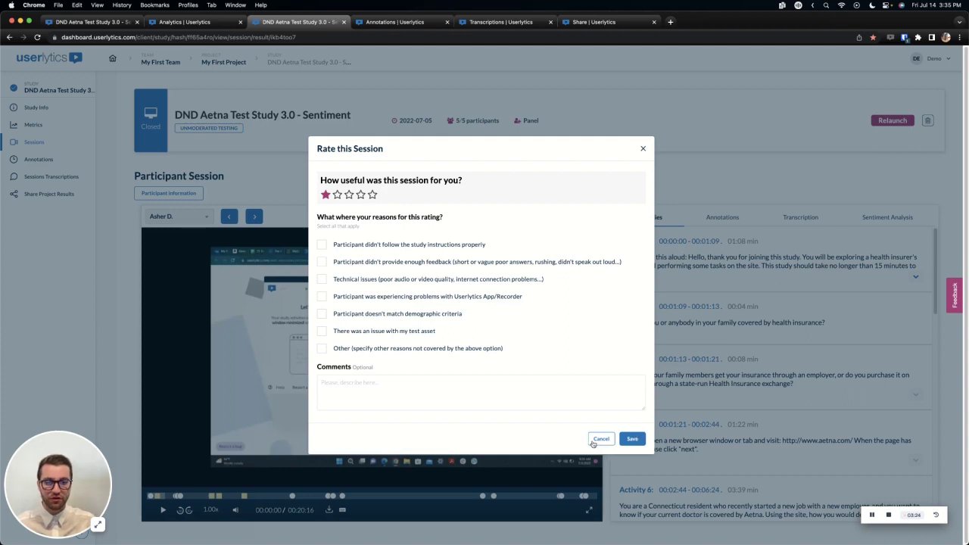
click(600, 439)
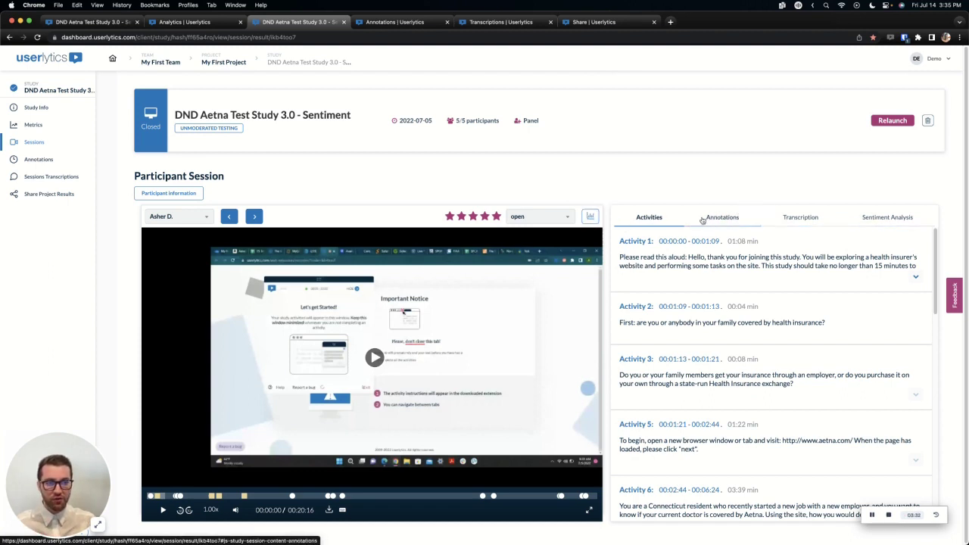
scroll(657, 235, down, 1)
scroll(657, 236, up, 1)
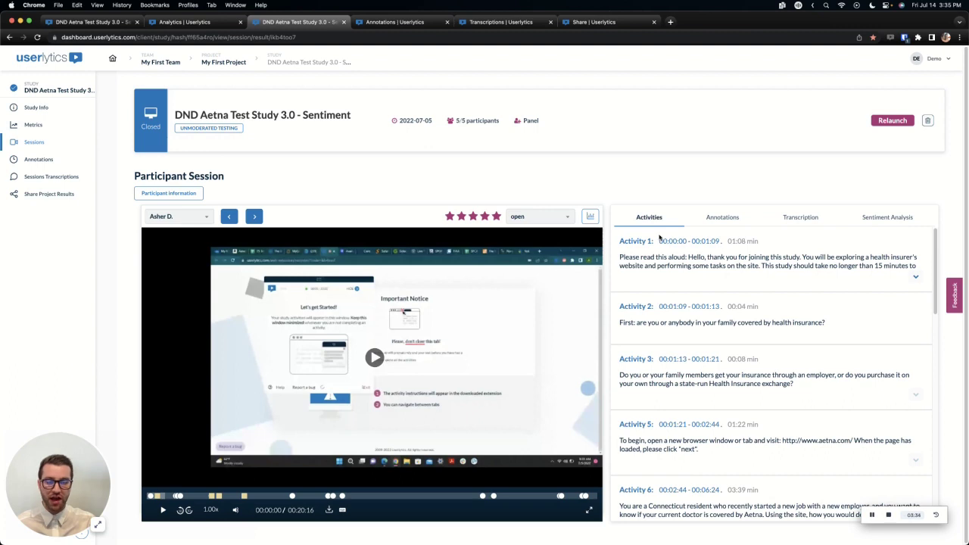
scroll(661, 246, down, 1)
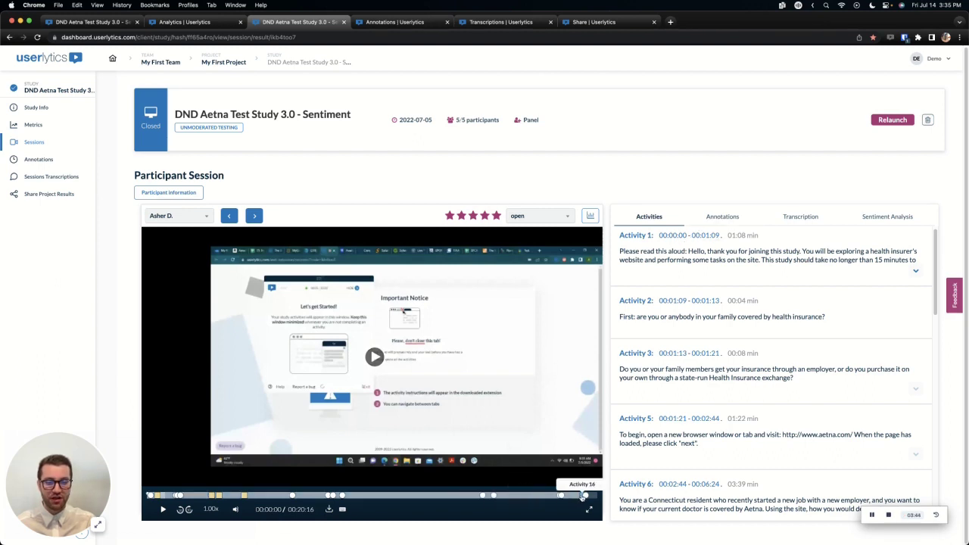
click(723, 218)
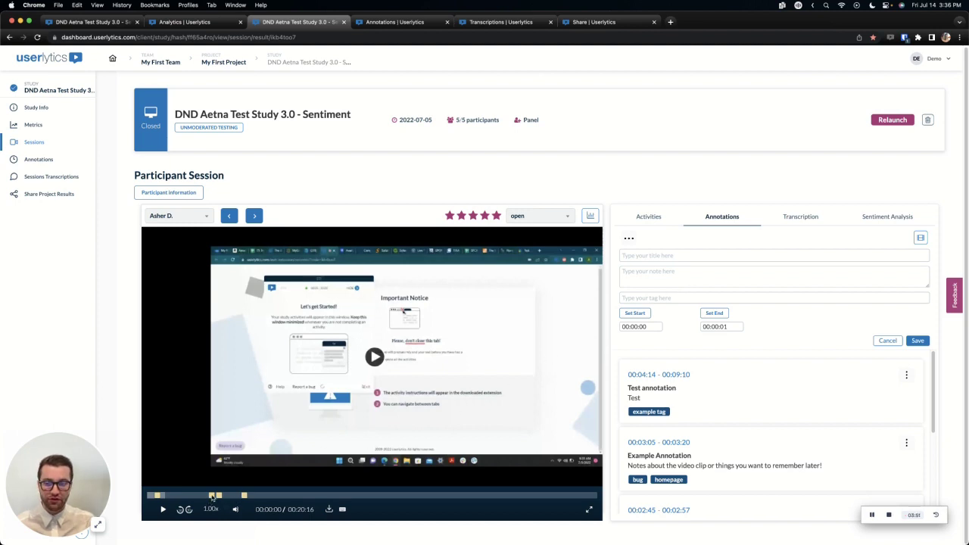
click(649, 253)
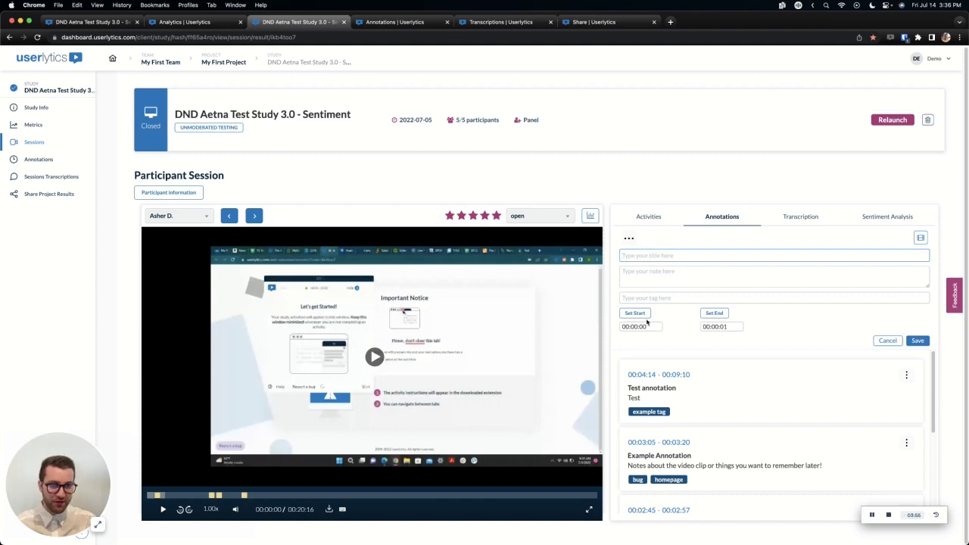
scroll(778, 370, down, 1)
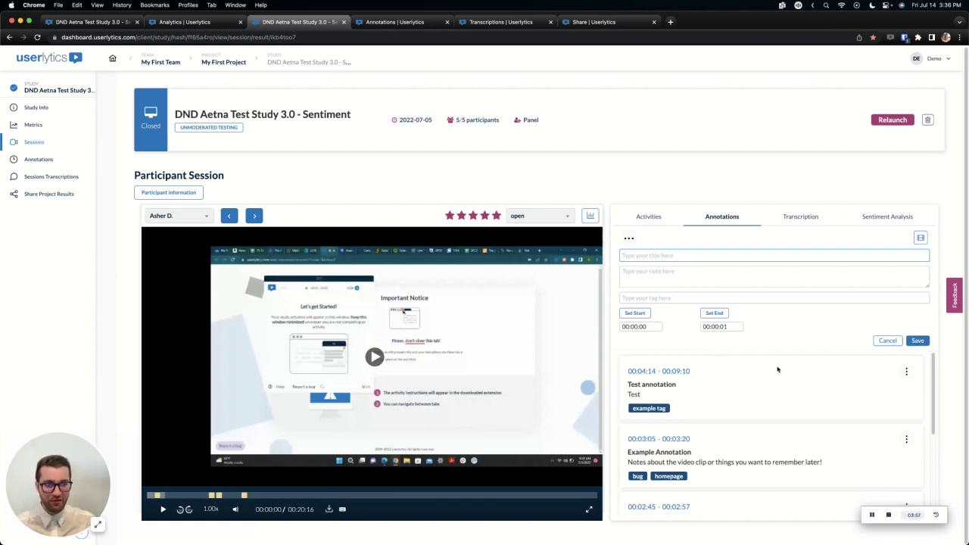
scroll(777, 369, down, 2)
scroll(838, 393, up, 1)
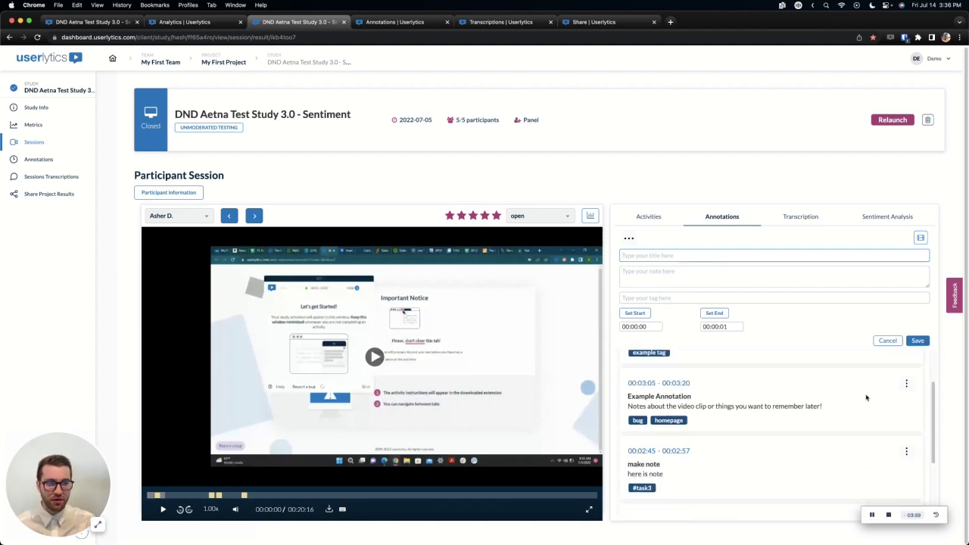
click(906, 412)
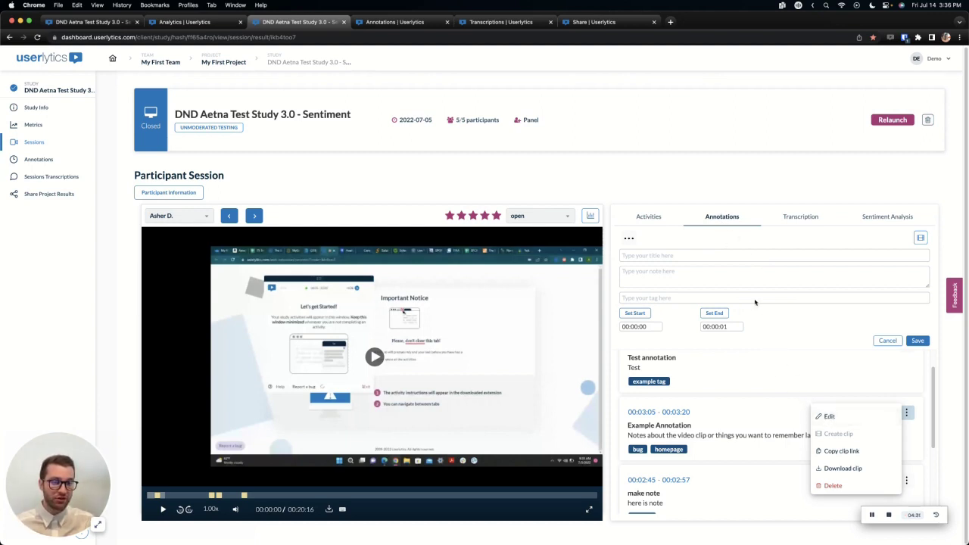
click(787, 336)
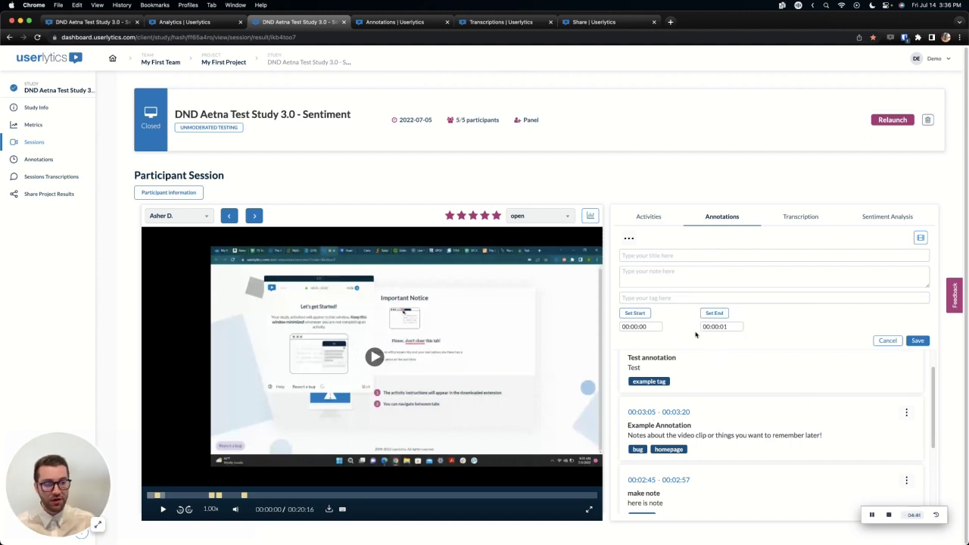
click(906, 412)
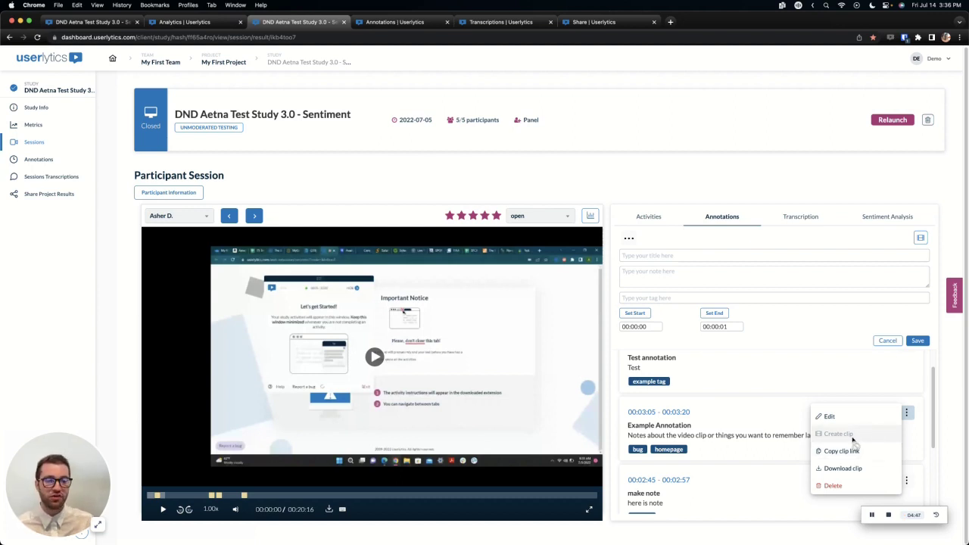
click(793, 331)
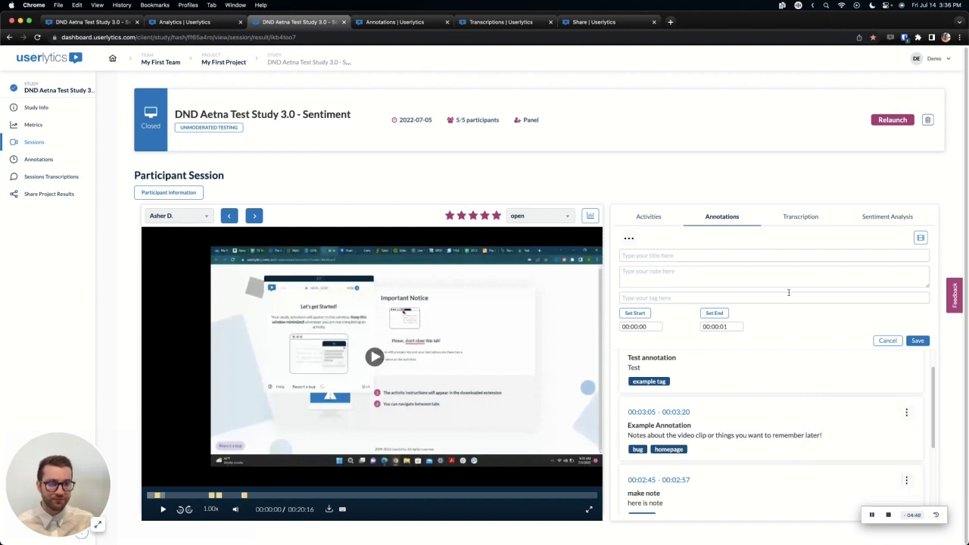
Review the transcription, expanding and collapsing Activity 1's prompt, then show the sentiment-highlighted transcript.
click(795, 219)
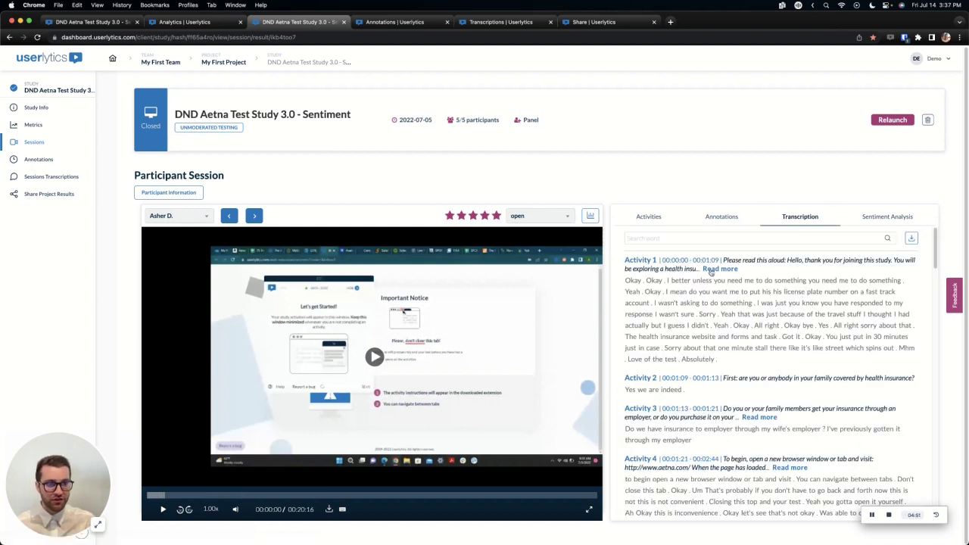
click(711, 269)
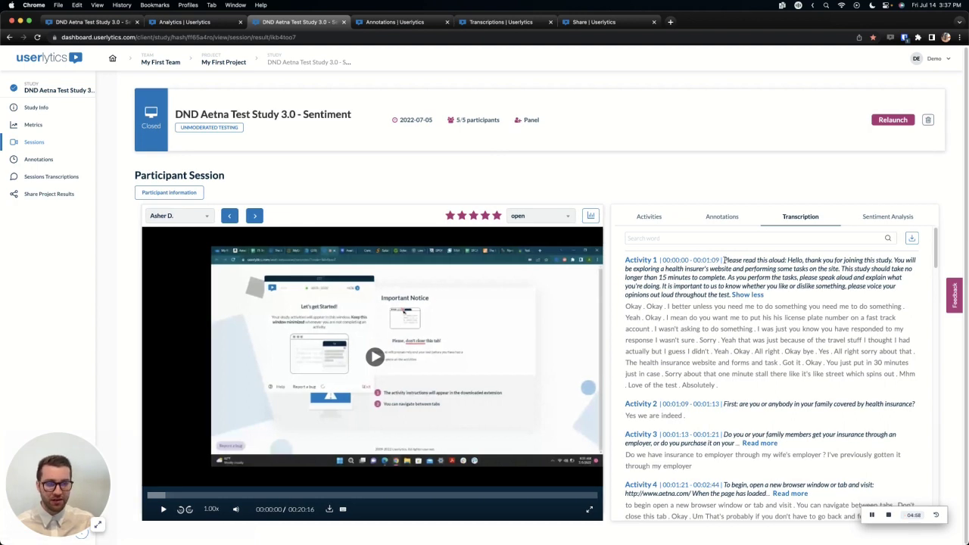
click(748, 295)
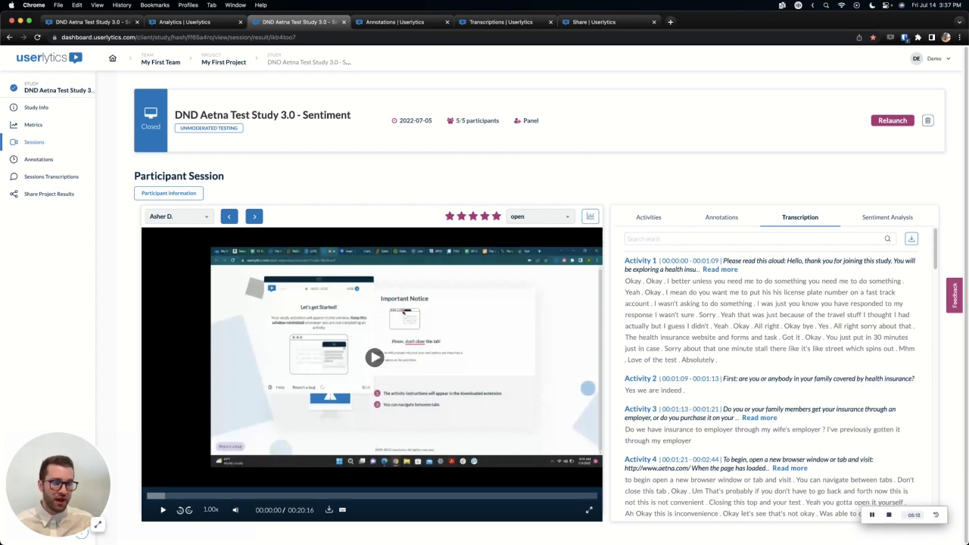
click(890, 217)
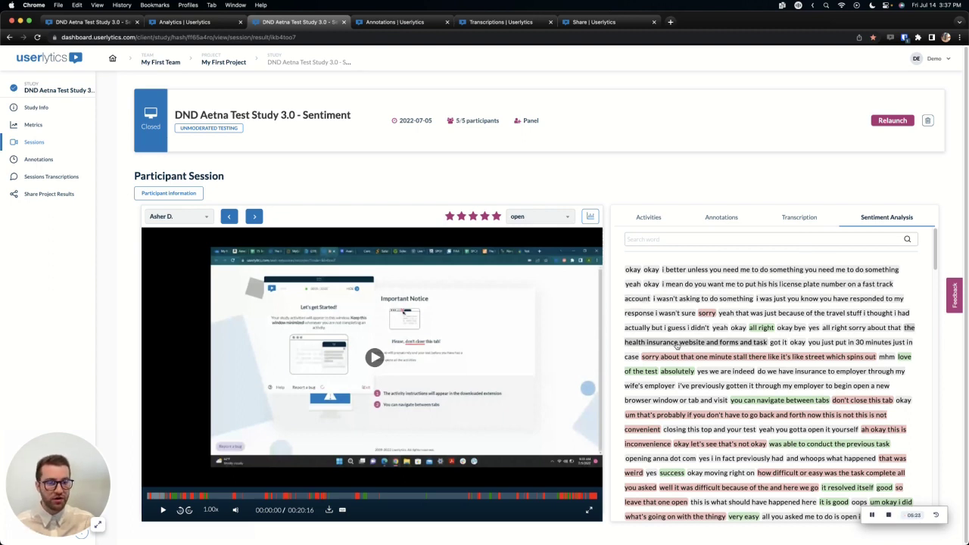
scroll(696, 357, down, 20)
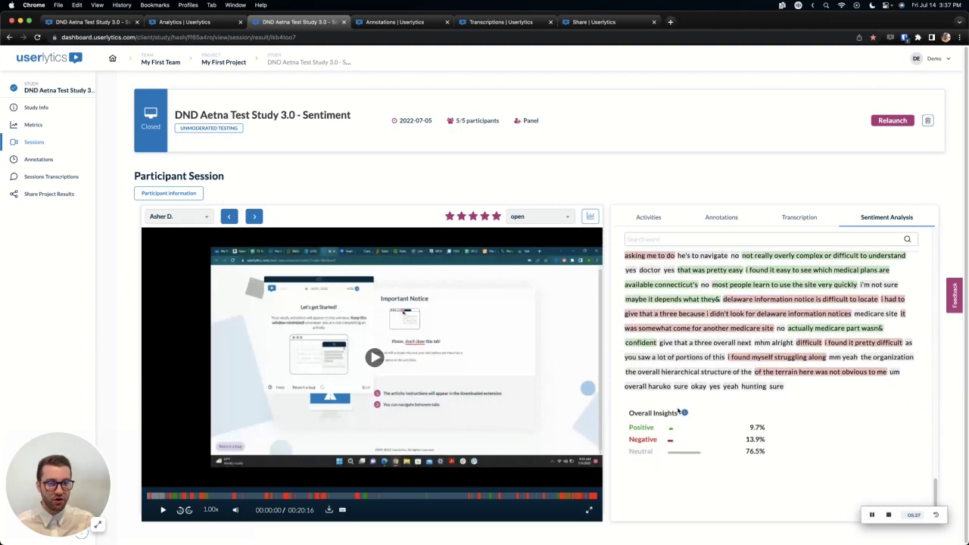
mouse_move(686, 416)
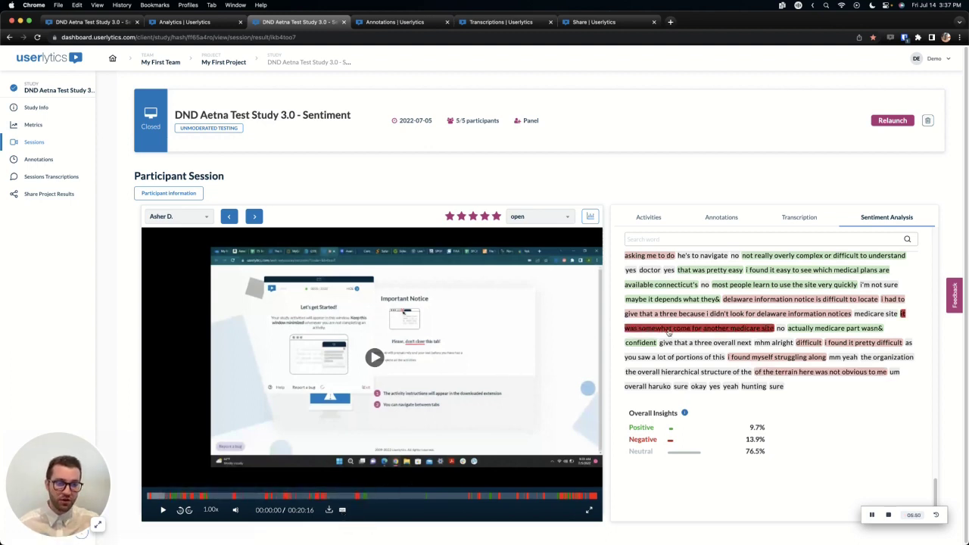
click(901, 313)
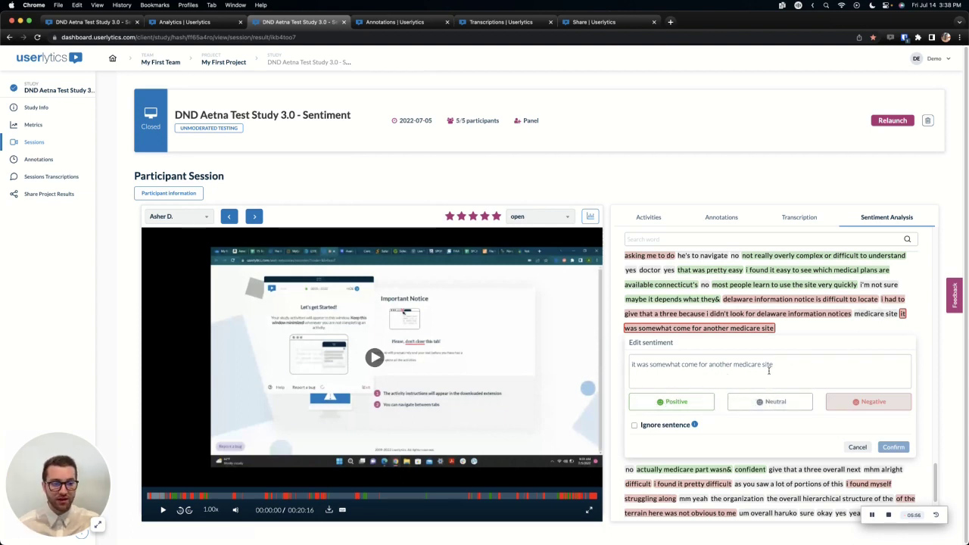
click(860, 447)
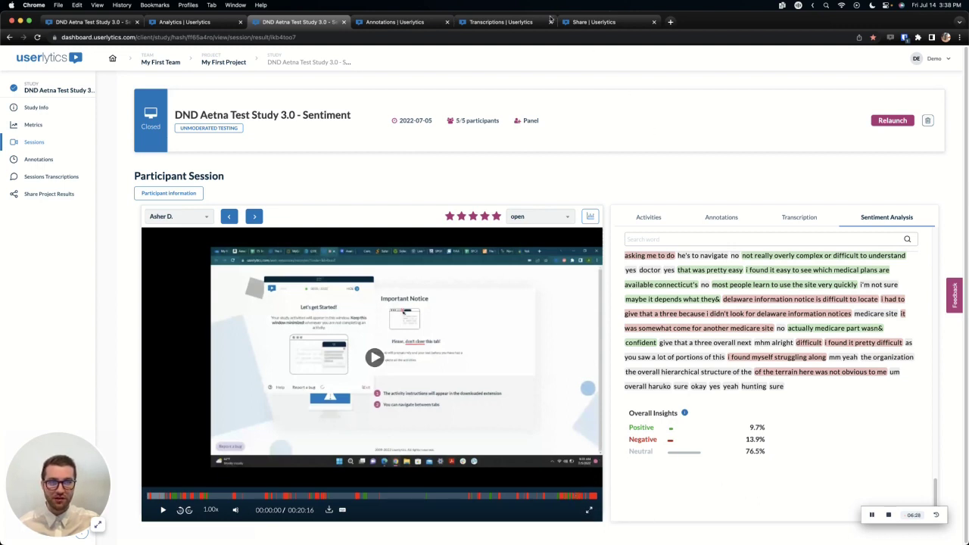
View the study's Annotations page, checking the participant and activity filters while keeping all selected.
click(409, 22)
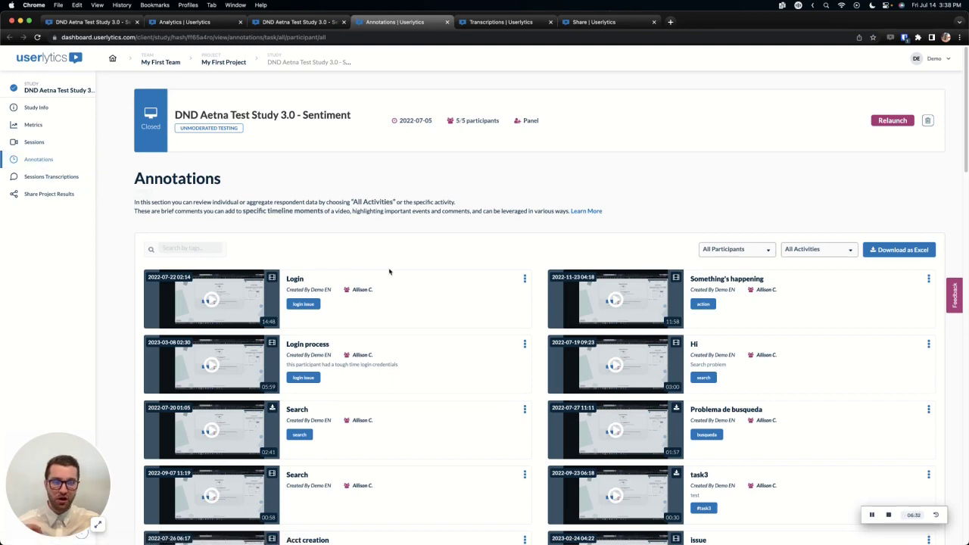
scroll(390, 271, down, 2)
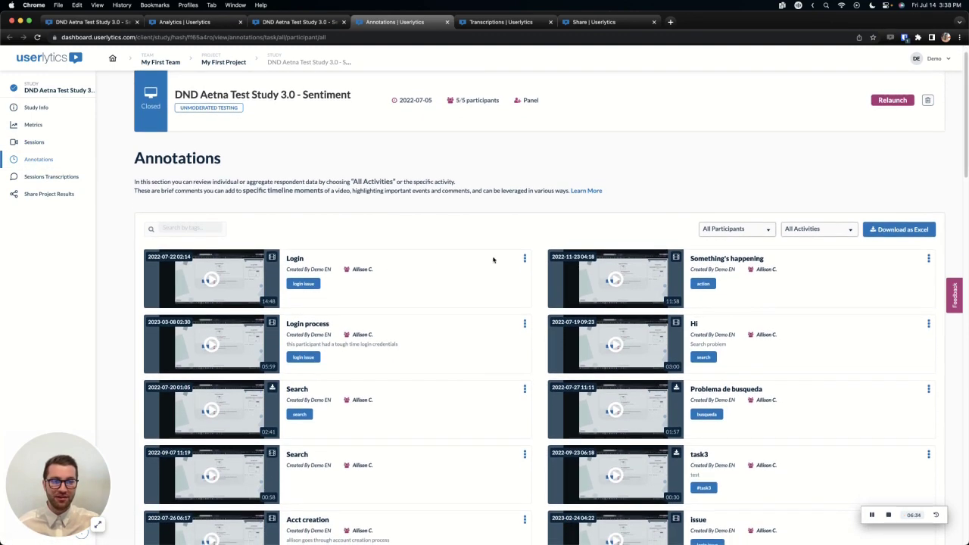
click(769, 228)
click(807, 232)
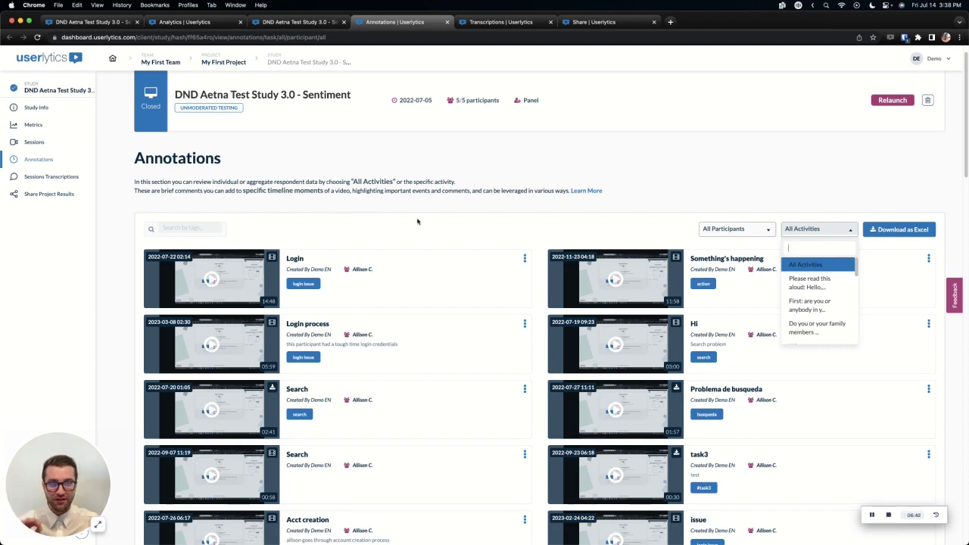
click(778, 210)
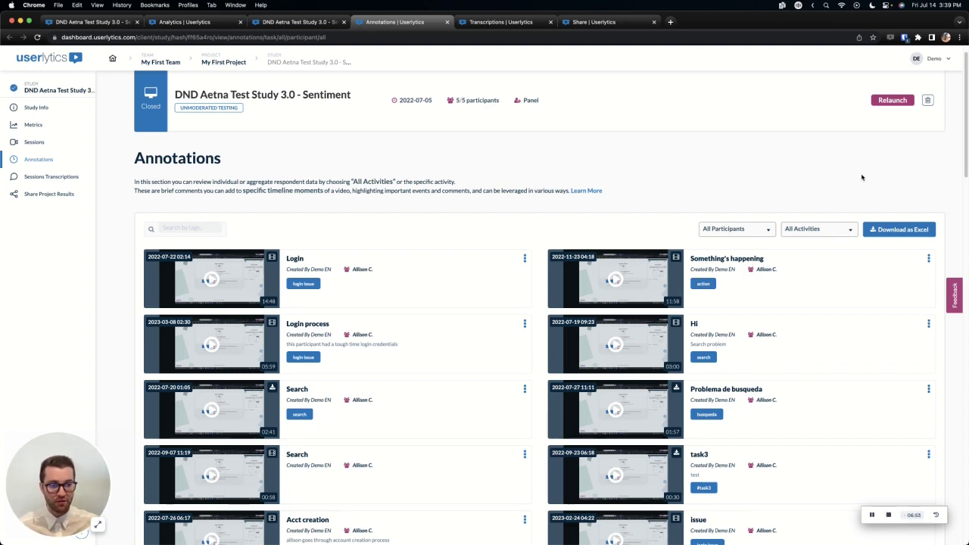
Browse the Transcriptions page listing each participant session with its duration.
click(479, 24)
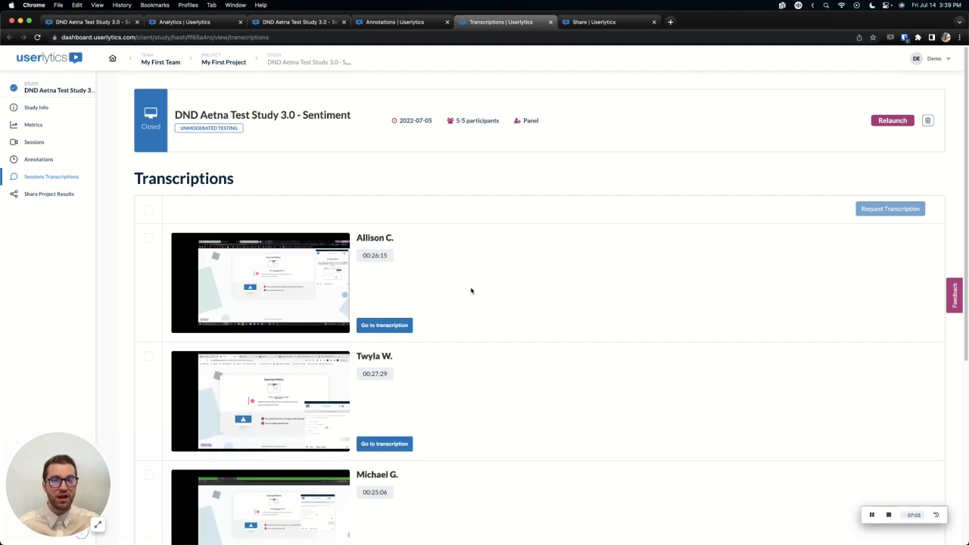
scroll(436, 283, down, 1)
scroll(436, 283, down, 5)
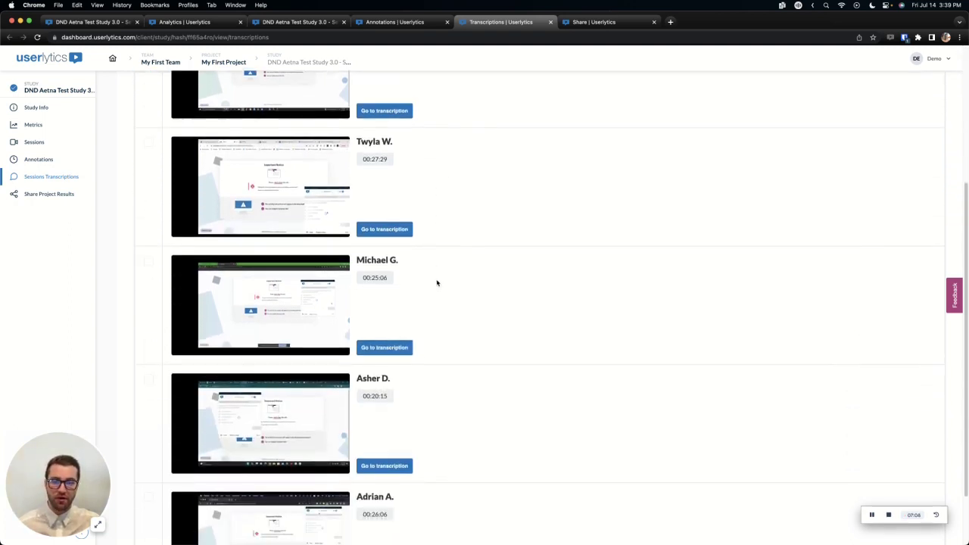
scroll(437, 282, up, 2)
scroll(436, 283, up, 5)
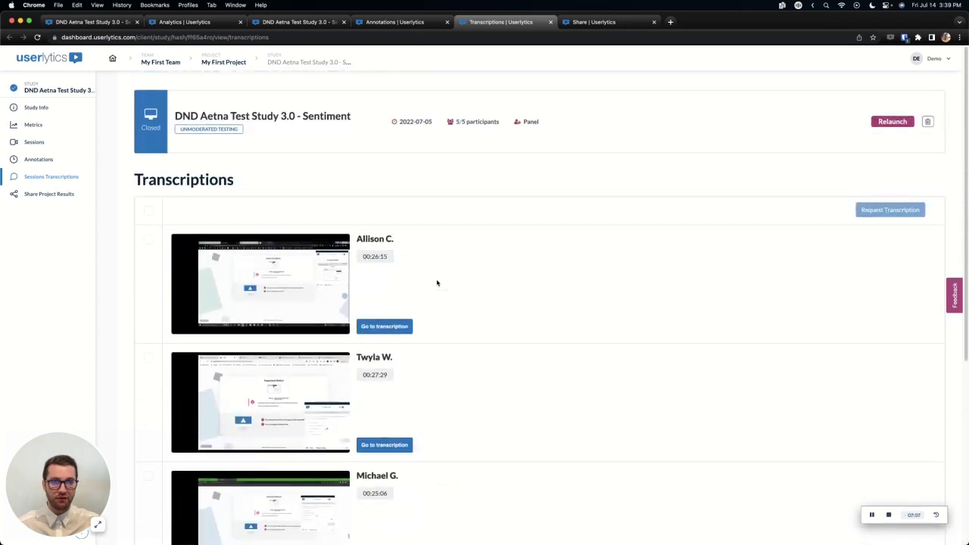
Copy the test dashboard's Share URL from the Share Results page.
click(615, 27)
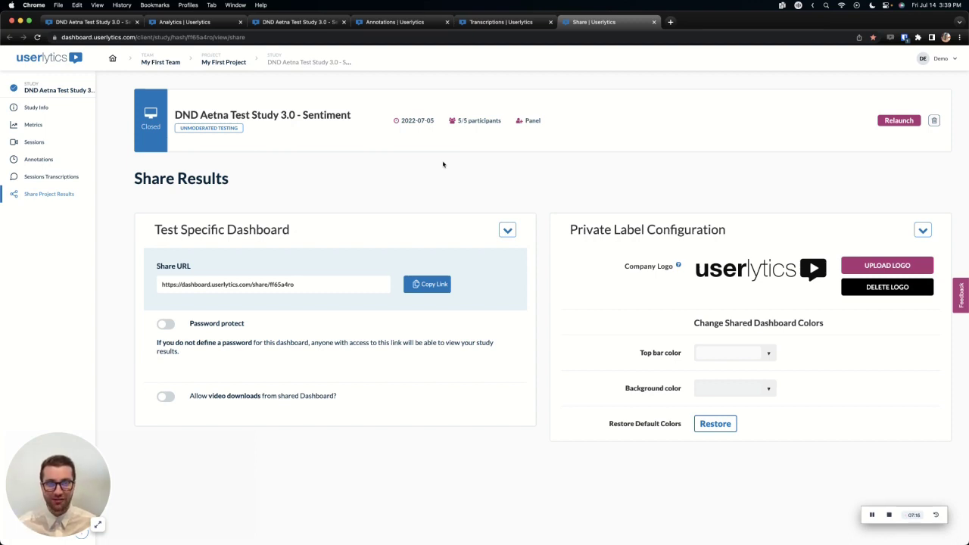
click(425, 285)
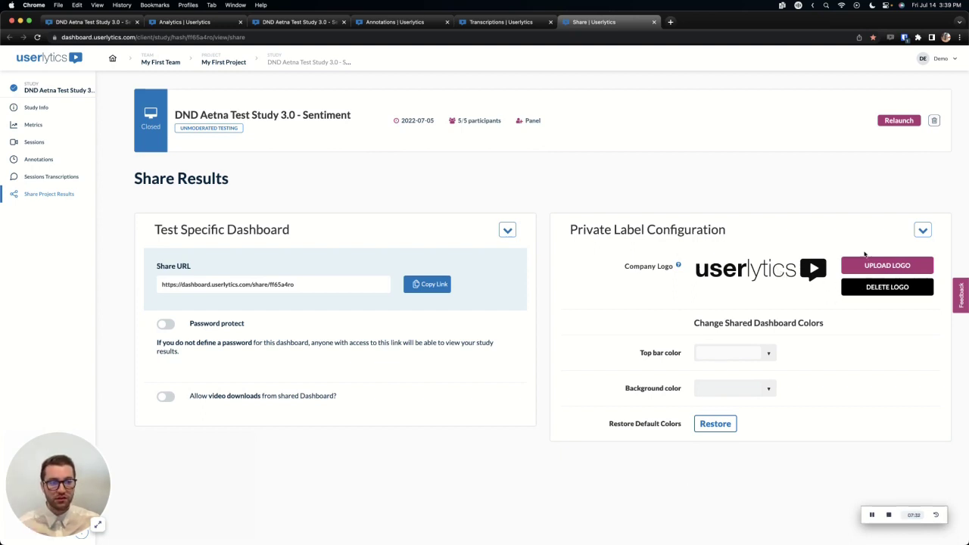
Load the copied share URL in a new Chrome tab to view the Sessions page with five participant recordings.
click(670, 21)
key(Return)
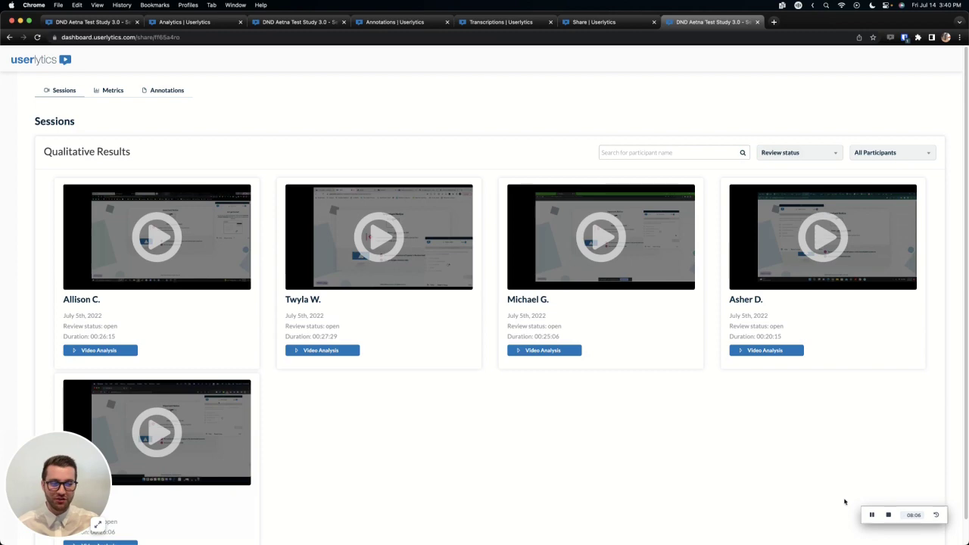
click(890, 515)
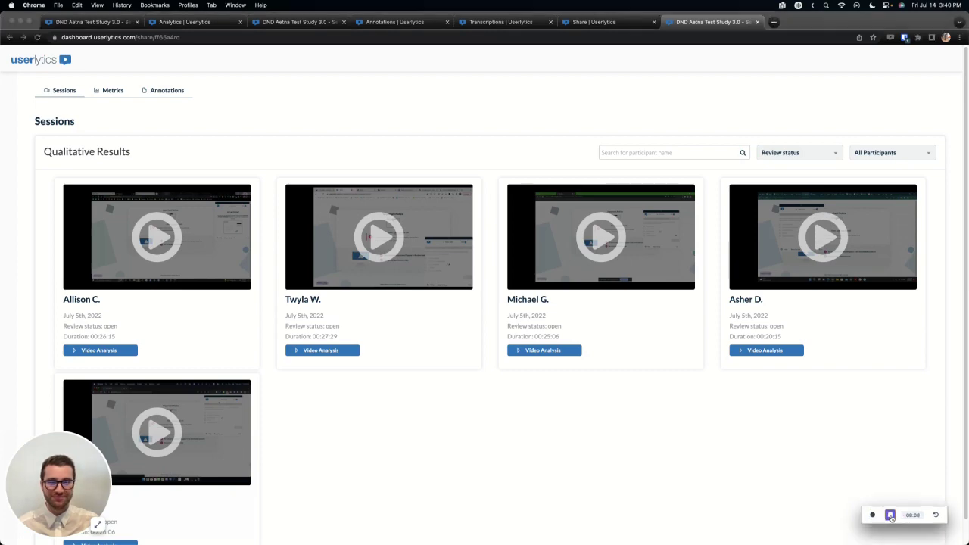